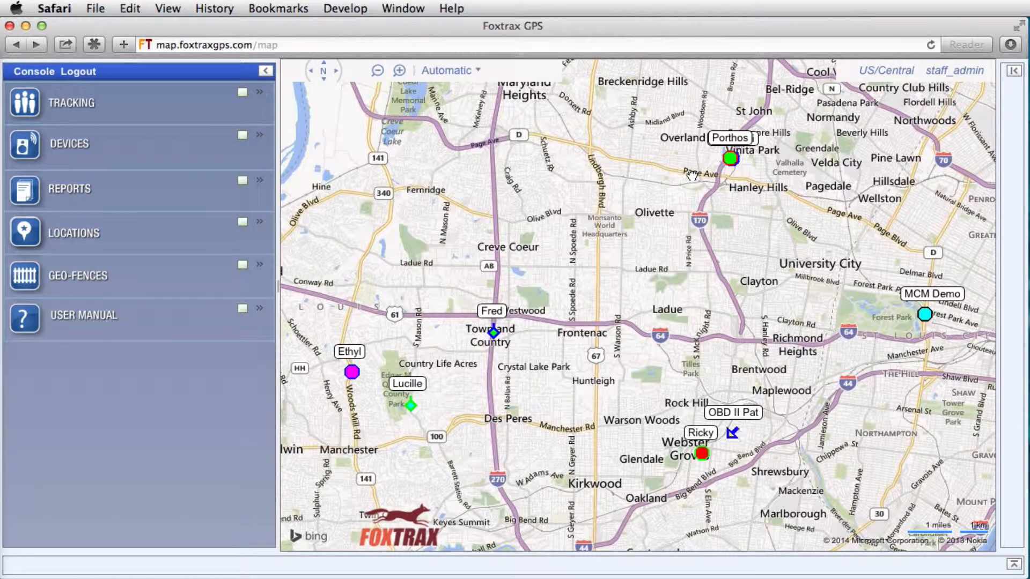
- Examine the map around Page Ave down to aerial detail, ending at the shopping plaza east of Woodson Rd
scroll(692, 174, up, 3)
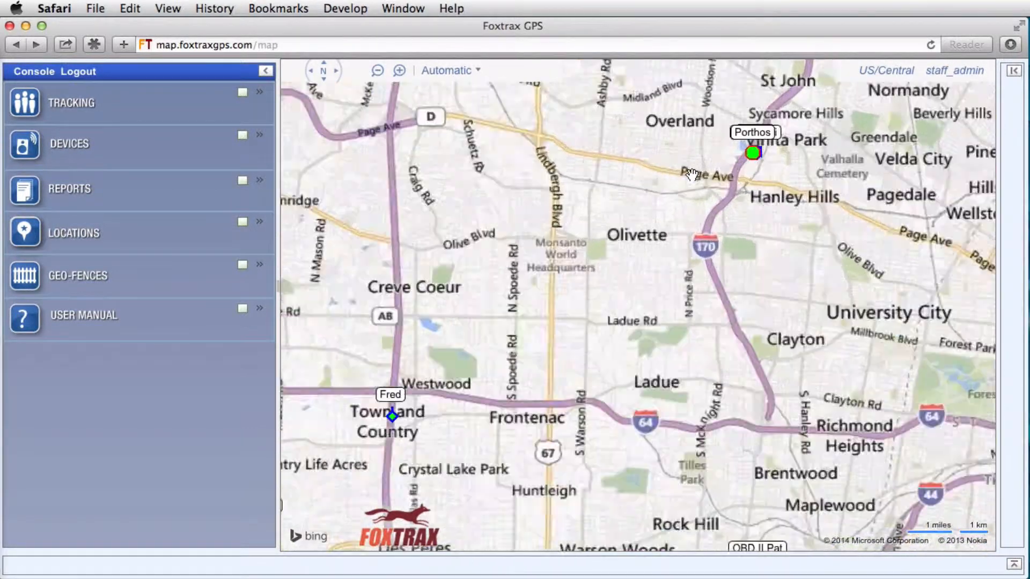
scroll(692, 193, up, 2)
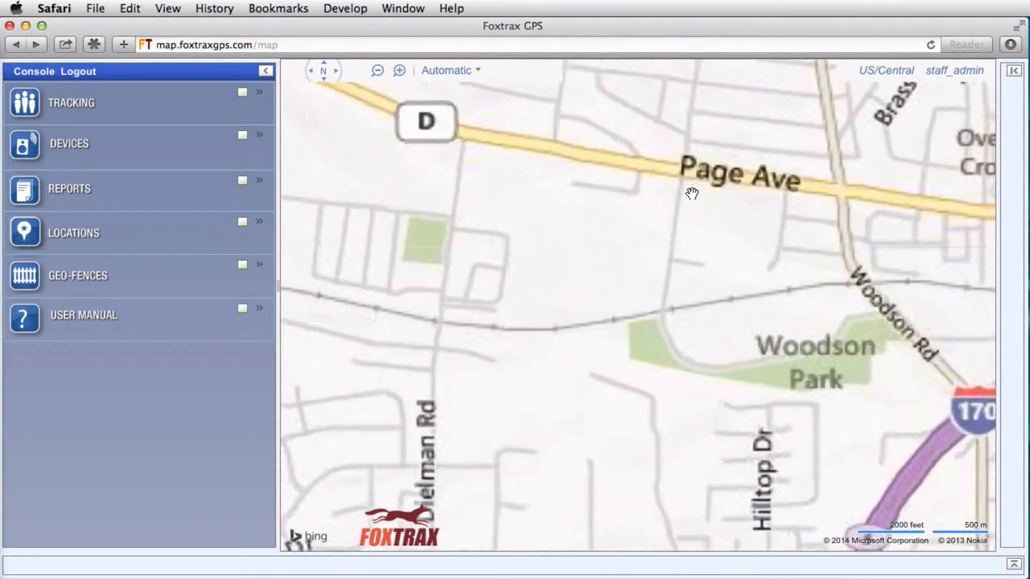
scroll(691, 193, down, 3)
scroll(692, 193, down, 5)
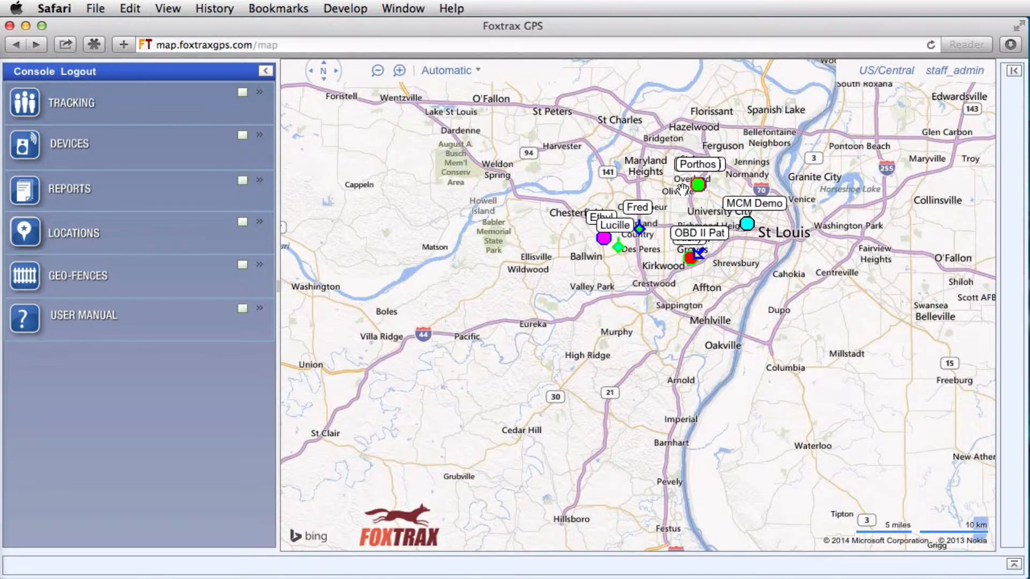
scroll(682, 189, up, 3)
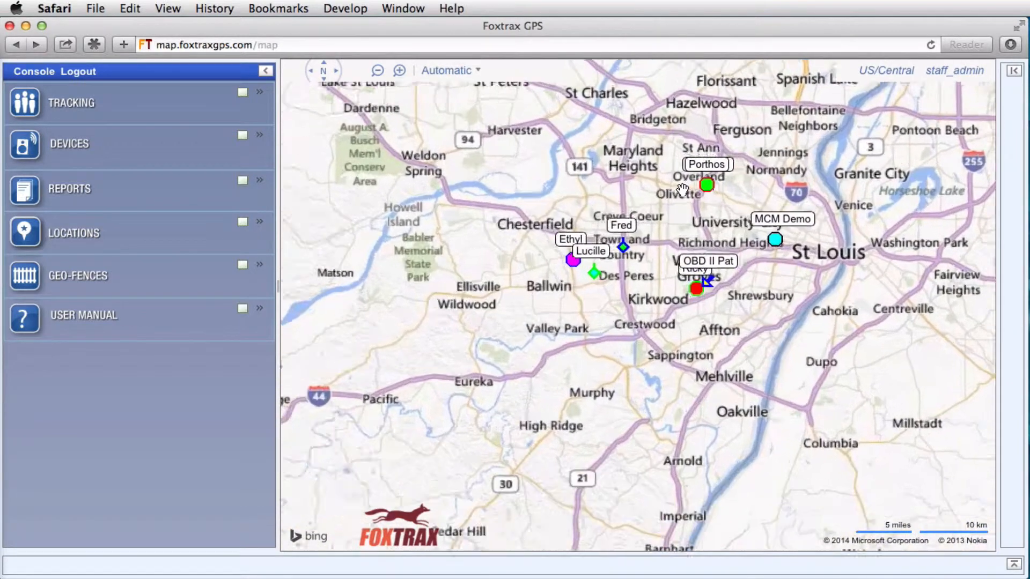
scroll(697, 194, up, 5)
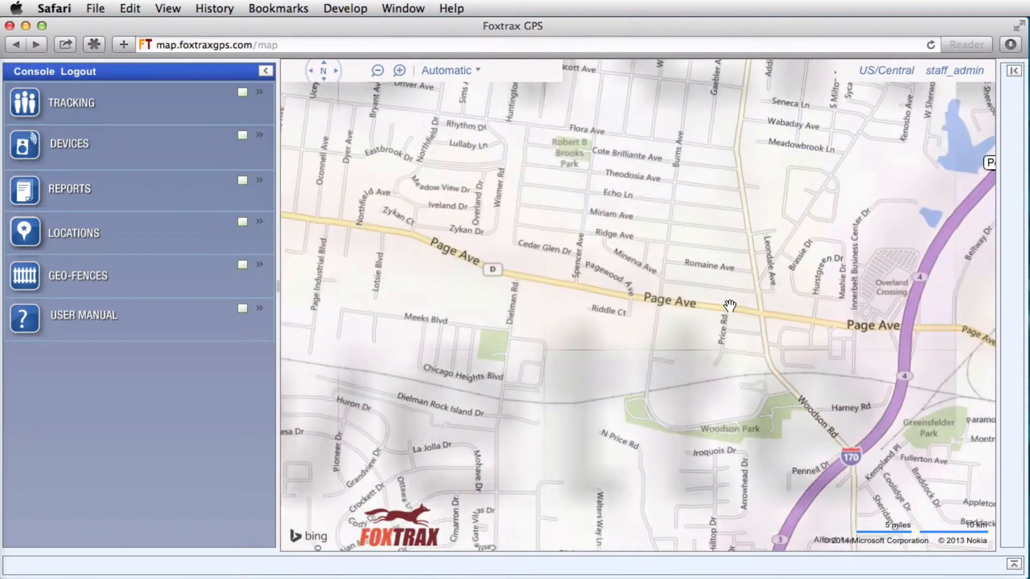
drag(721, 357, 779, 278)
scroll(695, 249, up, 2)
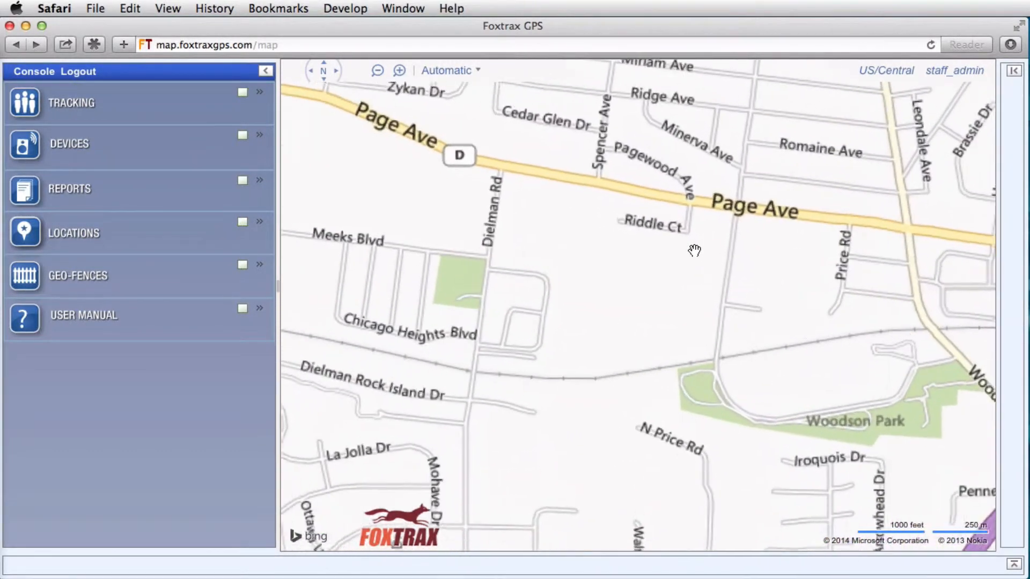
drag(665, 316, 673, 268)
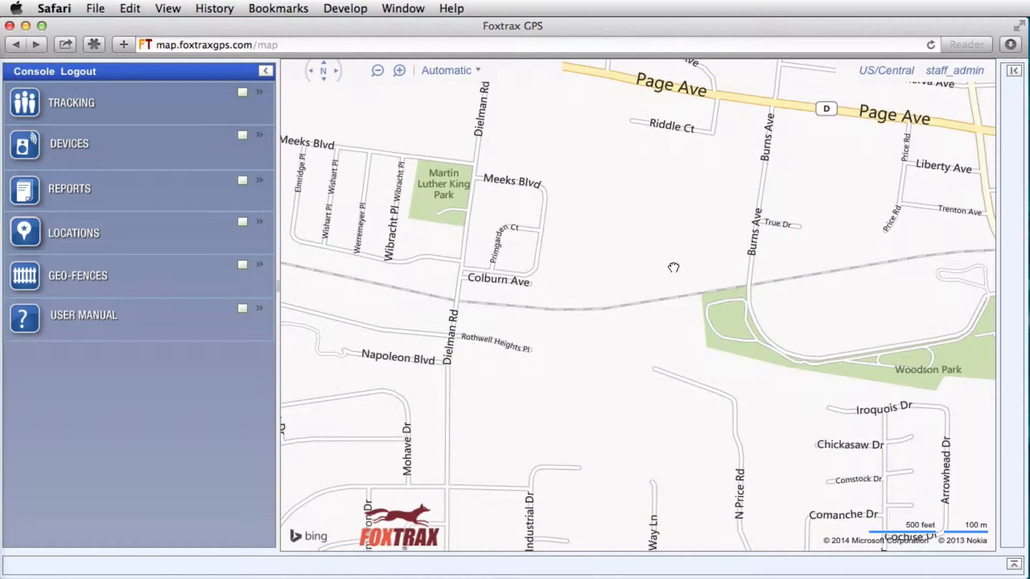
scroll(671, 262, up, 2)
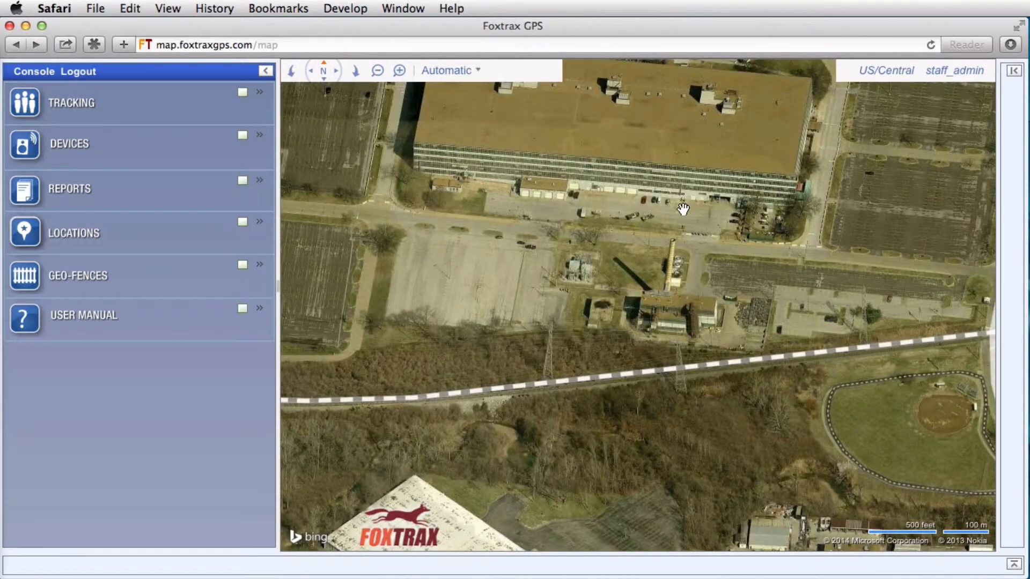
drag(670, 260, 363, 385)
scroll(661, 422, down, 3)
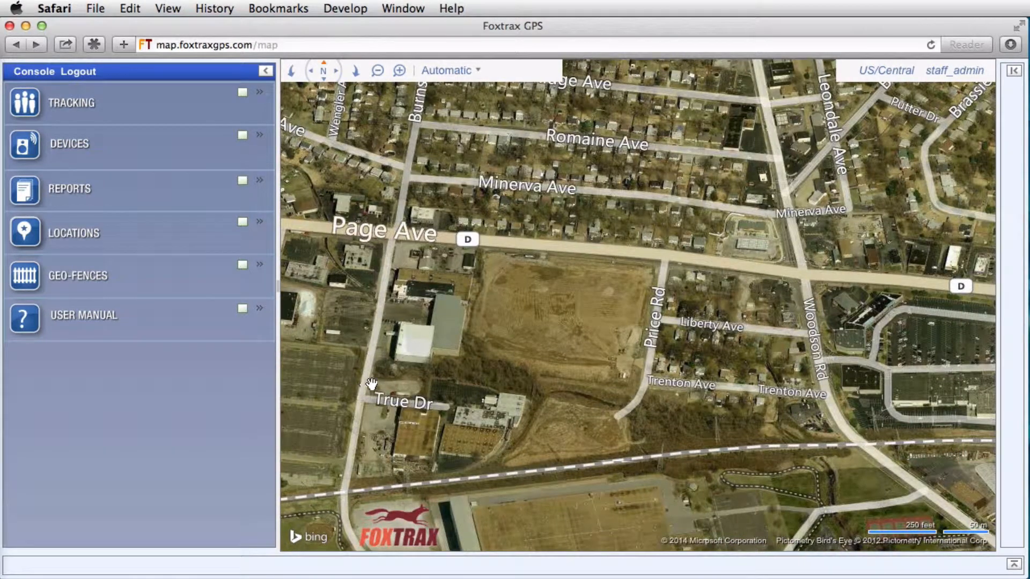
drag(888, 331, 482, 164)
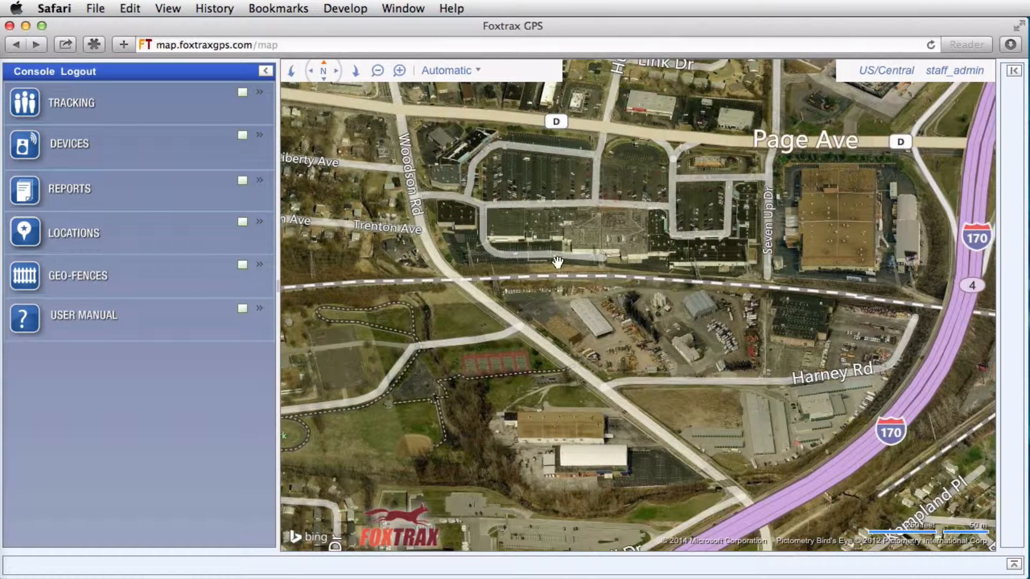
- Start a new geo-fence centred on the plaza's parking lot south of Page Ave, between Woodson Rd and Seven Up Dr
click(80, 279)
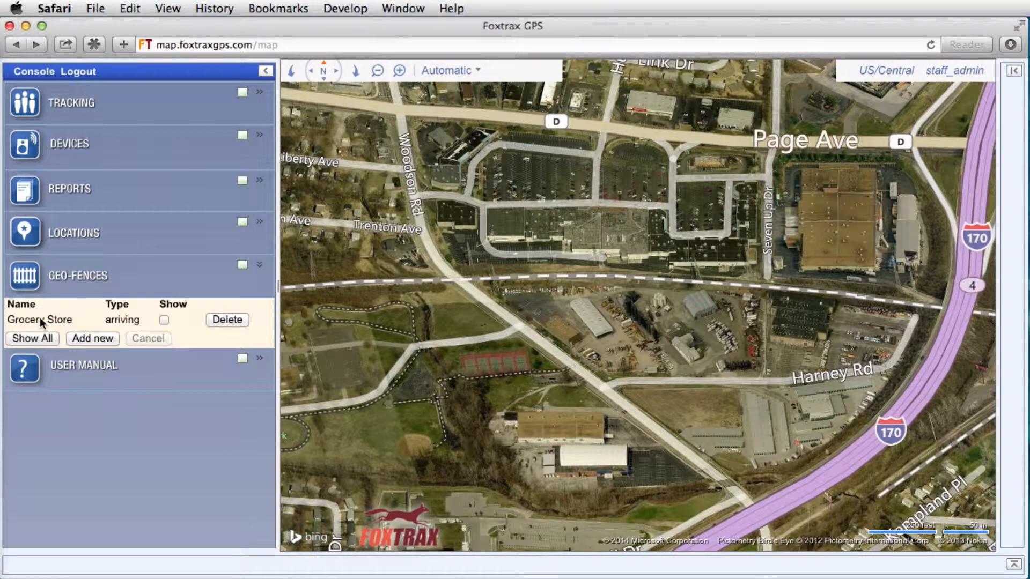
click(96, 339)
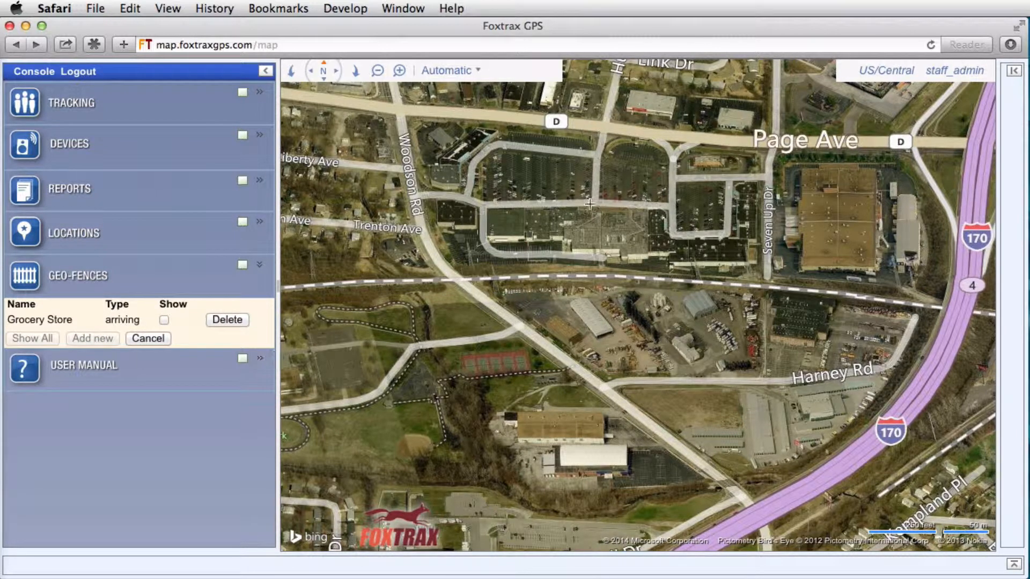
click(595, 164)
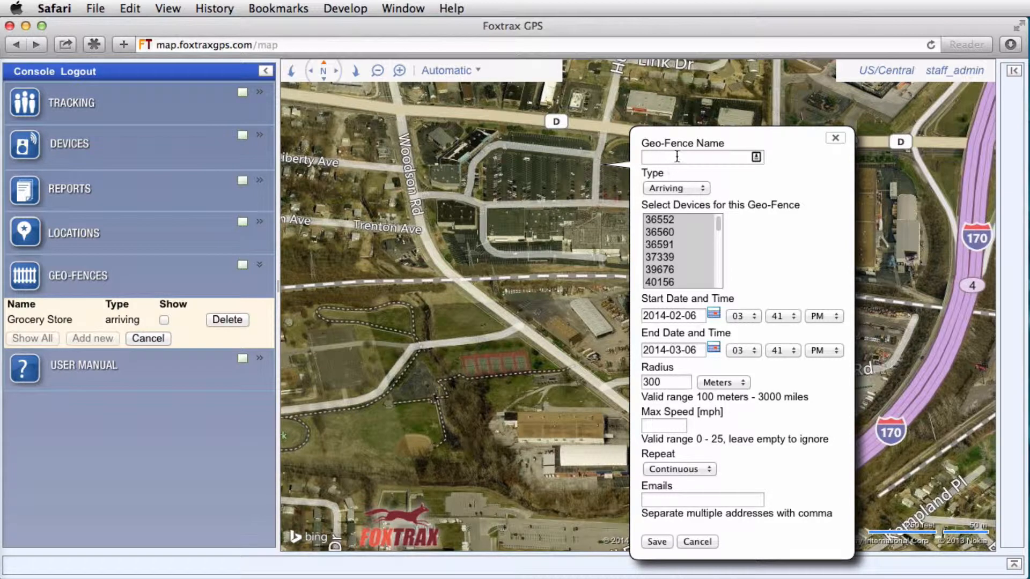
- Name the new geo-fence "Grocery Store 2" and keep its type as Arriving
click(676, 158)
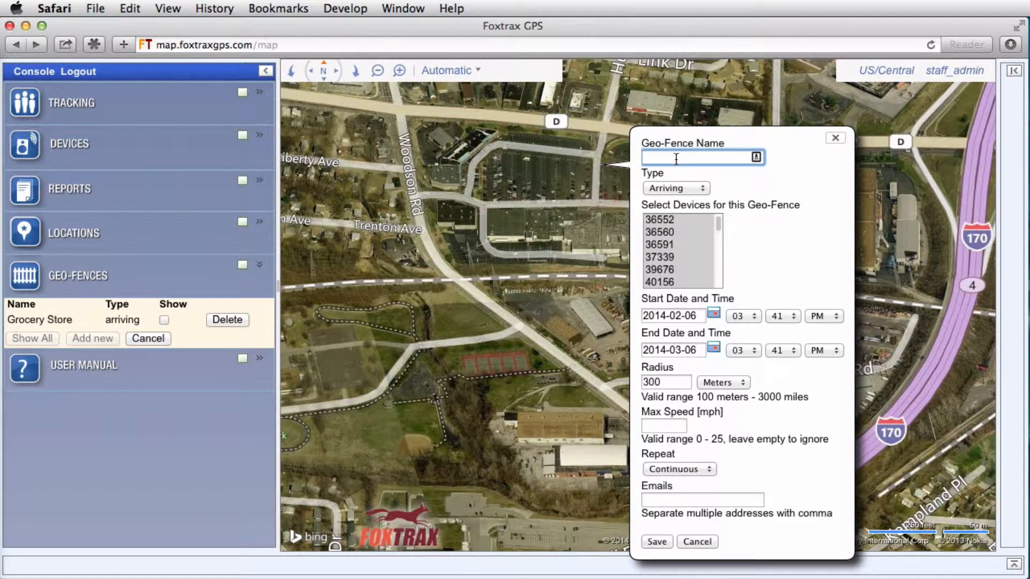
text(Grocery Store 2)
click(709, 188)
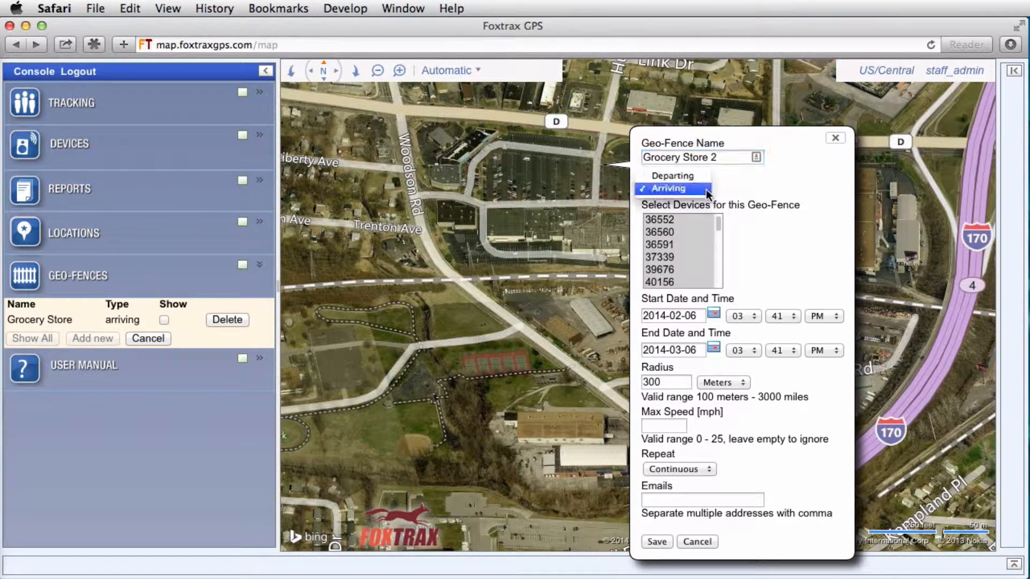
click(760, 189)
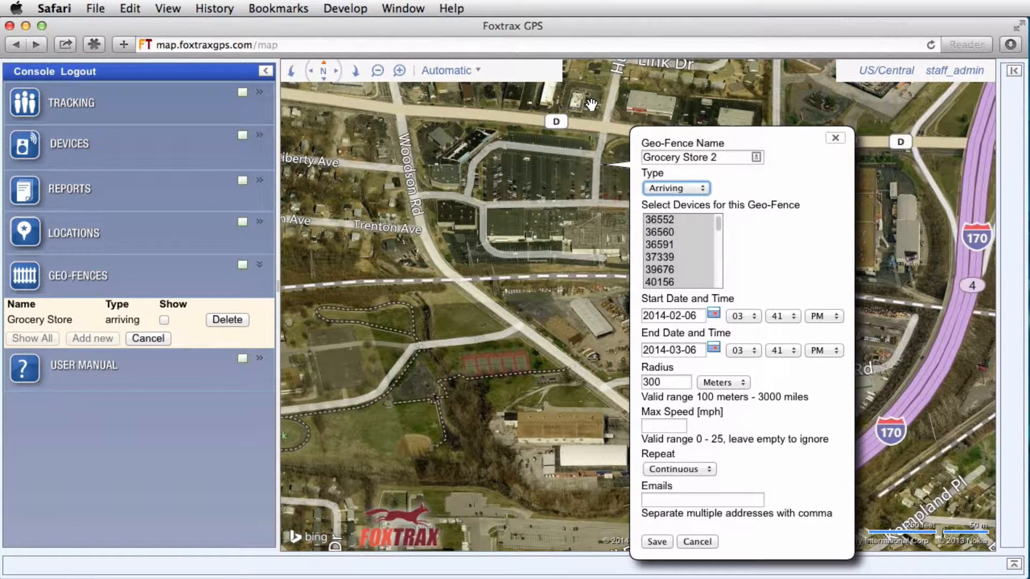
- Assign only the device FLT 590 4 to the geo-fence
drag(718, 221, 718, 244)
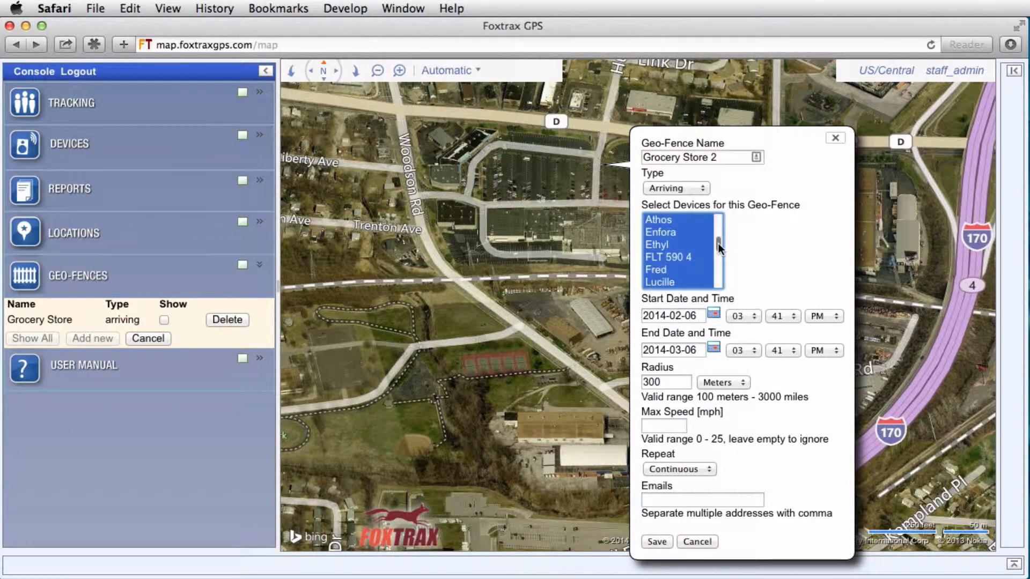
click(667, 259)
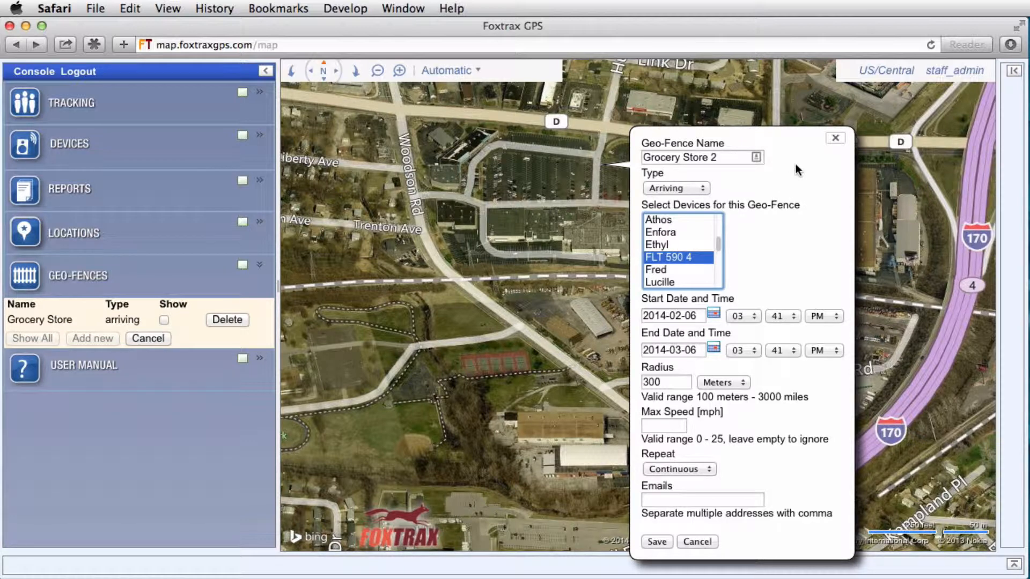
shift+click(659, 242)
shift+click(667, 230)
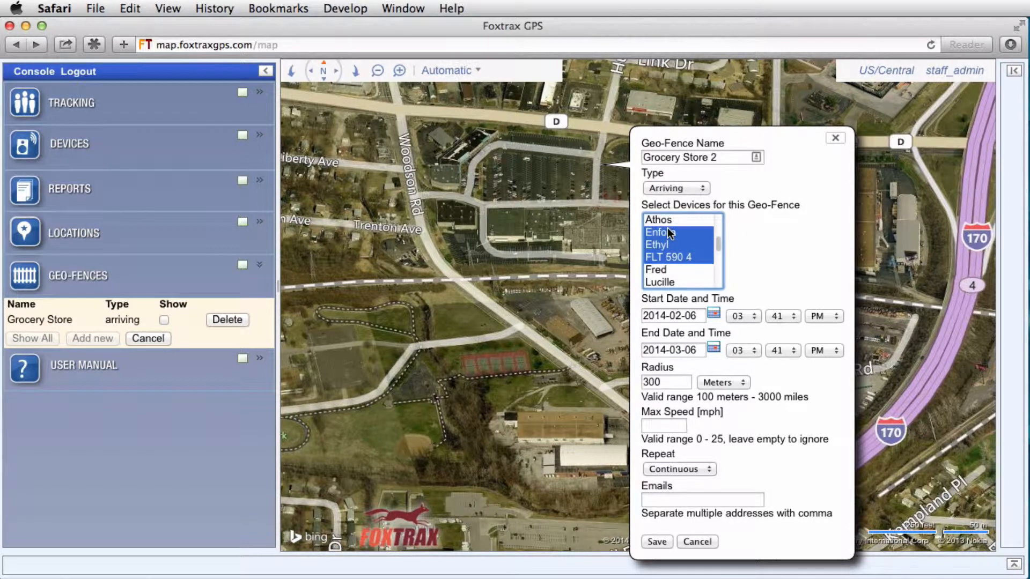
click(672, 255)
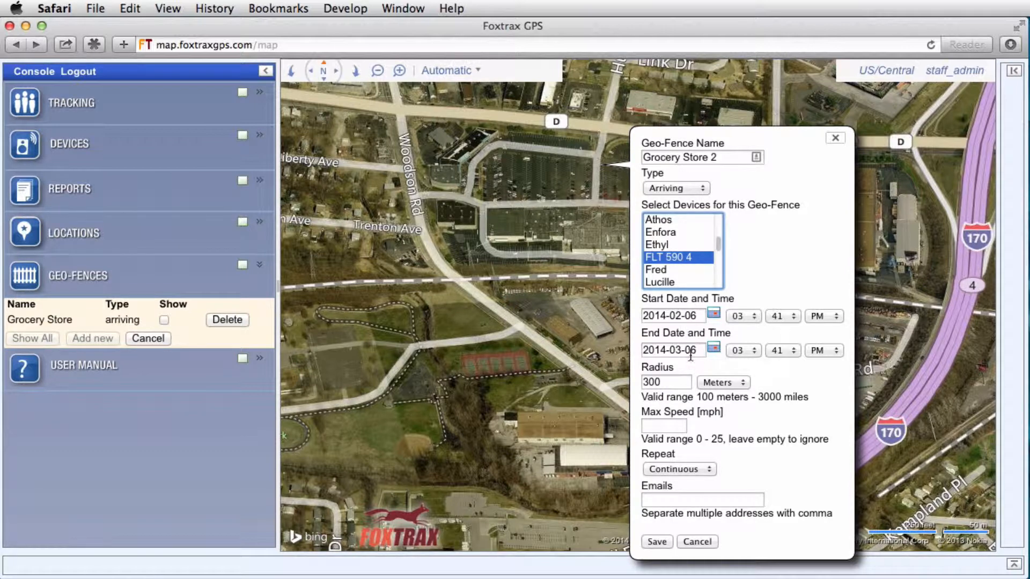
- Set the geo-fence's end date to 2014-02-13
click(713, 350)
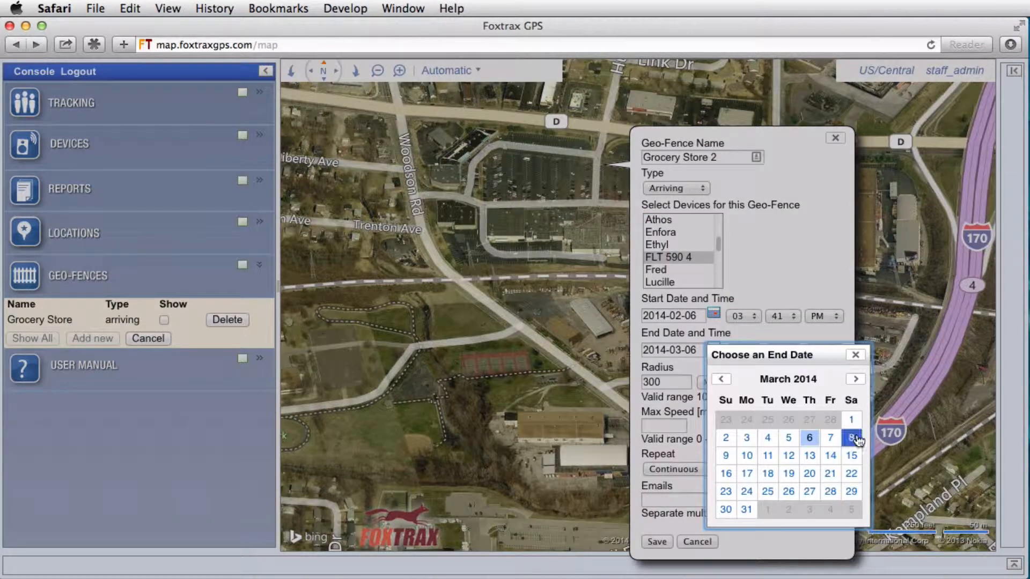
click(720, 380)
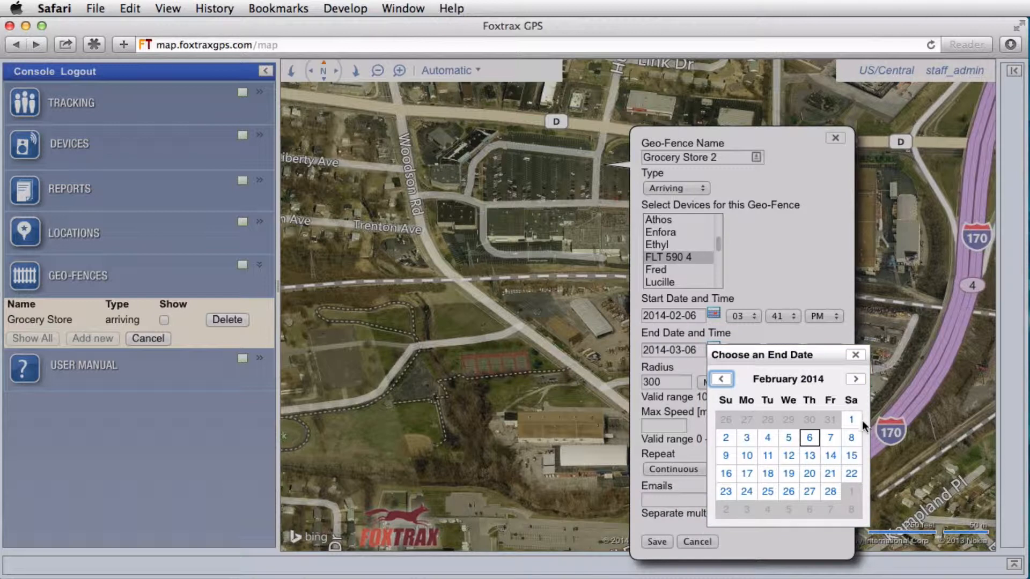
click(809, 455)
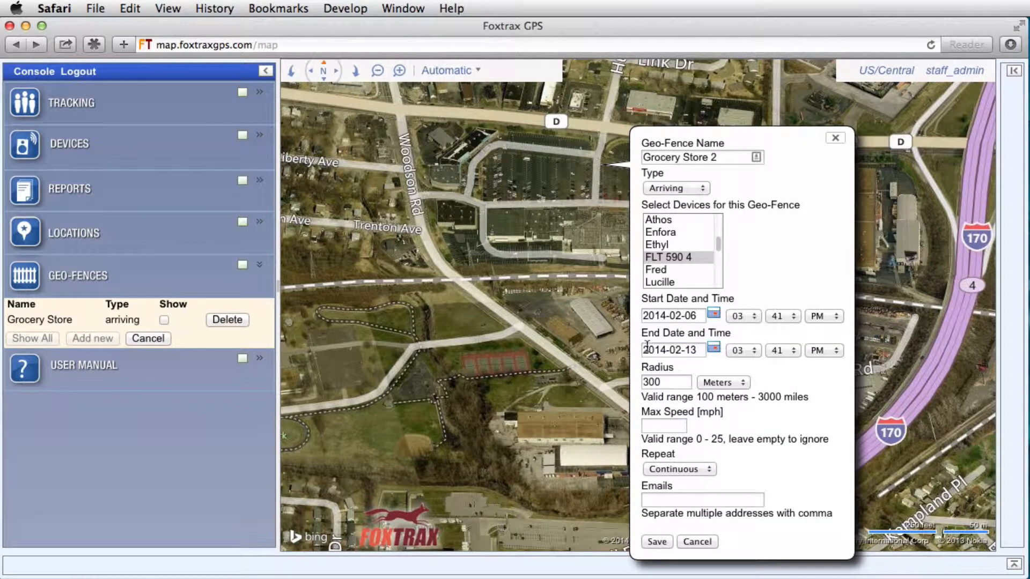
- Set the geo-fence's radius to 100 meters
click(673, 384)
key(super+a)
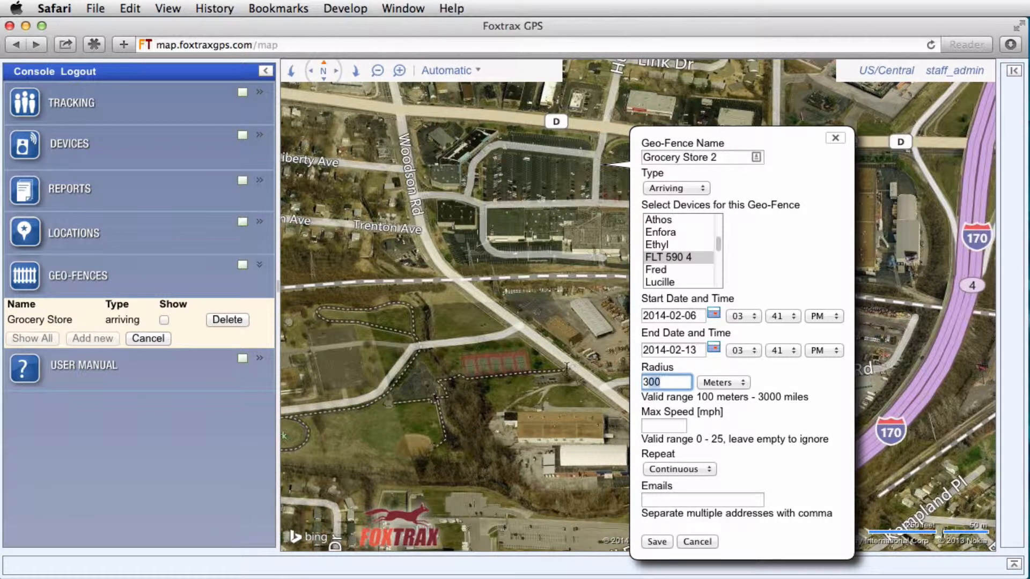
click(665, 382)
drag(674, 382, 633, 382)
text(100)
- Set the geo-fence's maximum speed to 10 mph
click(649, 426)
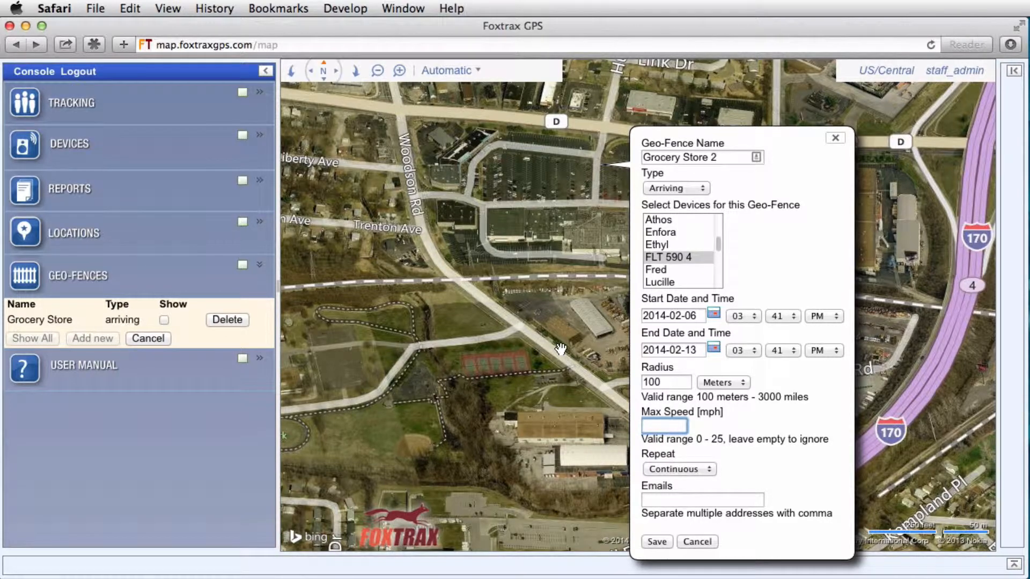
scroll(561, 349, down, 2)
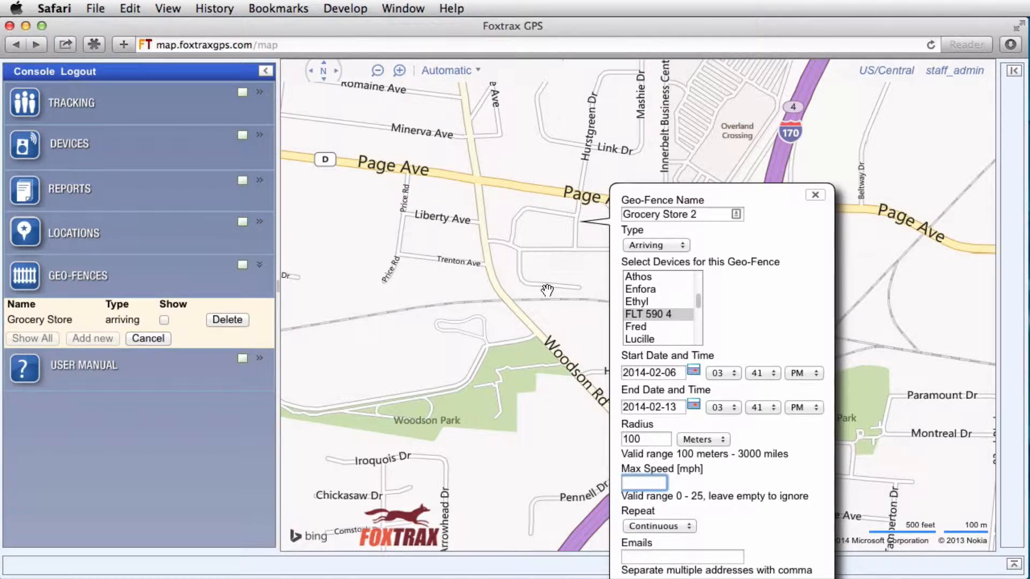
scroll(546, 290, down, 1)
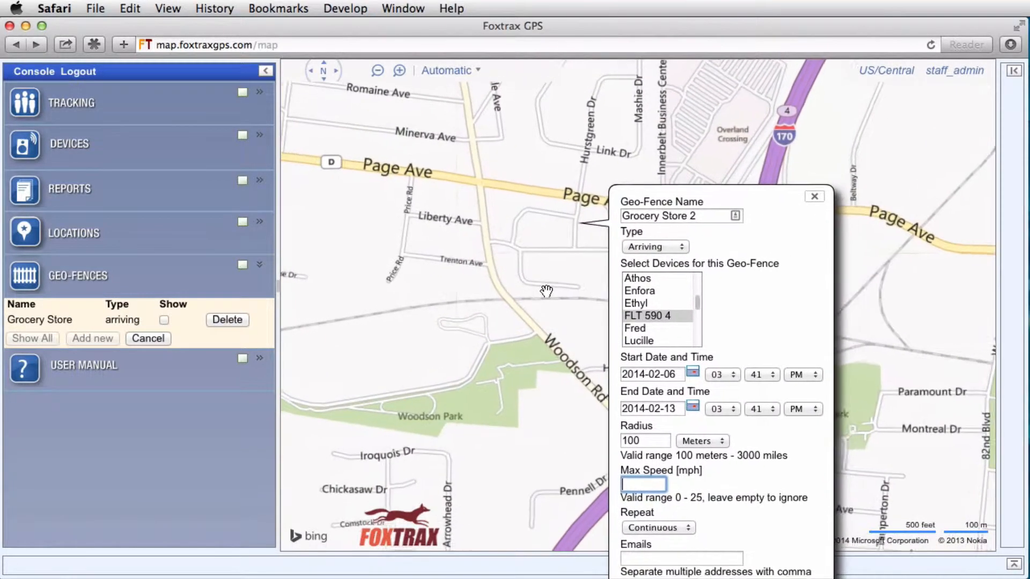
scroll(546, 290, up, 5)
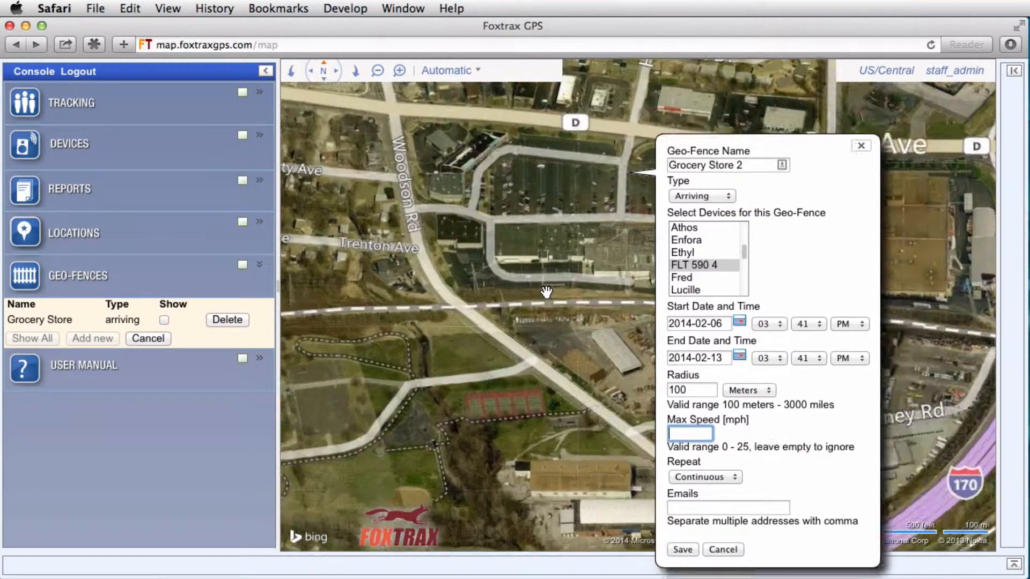
drag(627, 323, 544, 368)
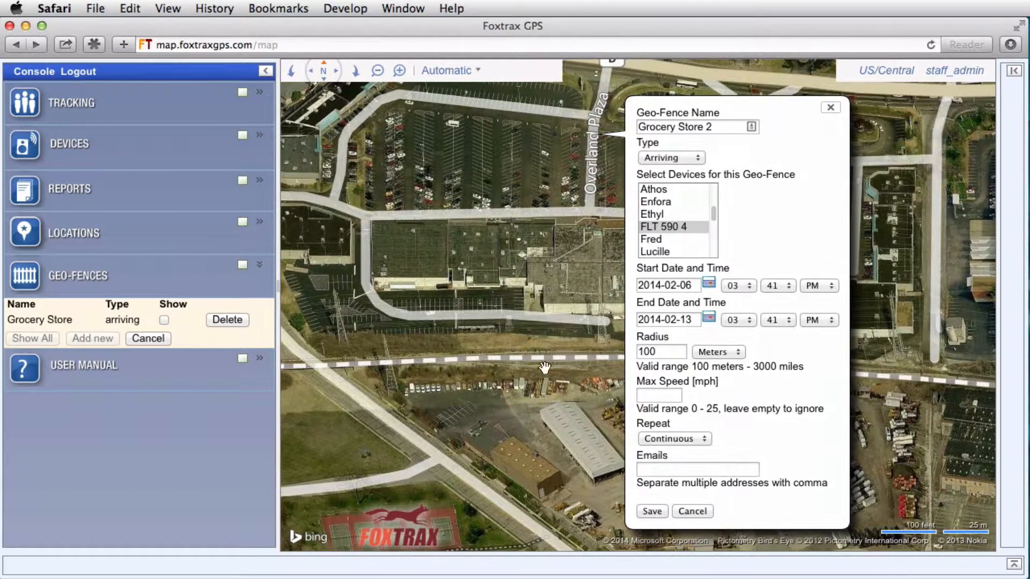
click(658, 397)
text(10)
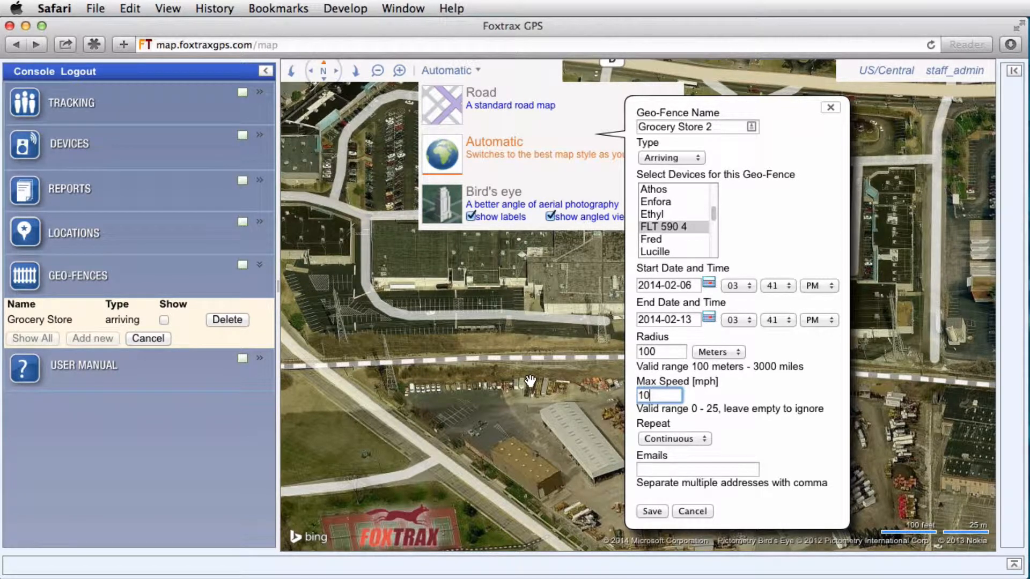
- Choose Continuous as the geo-fence's repeat mode
click(758, 416)
click(704, 438)
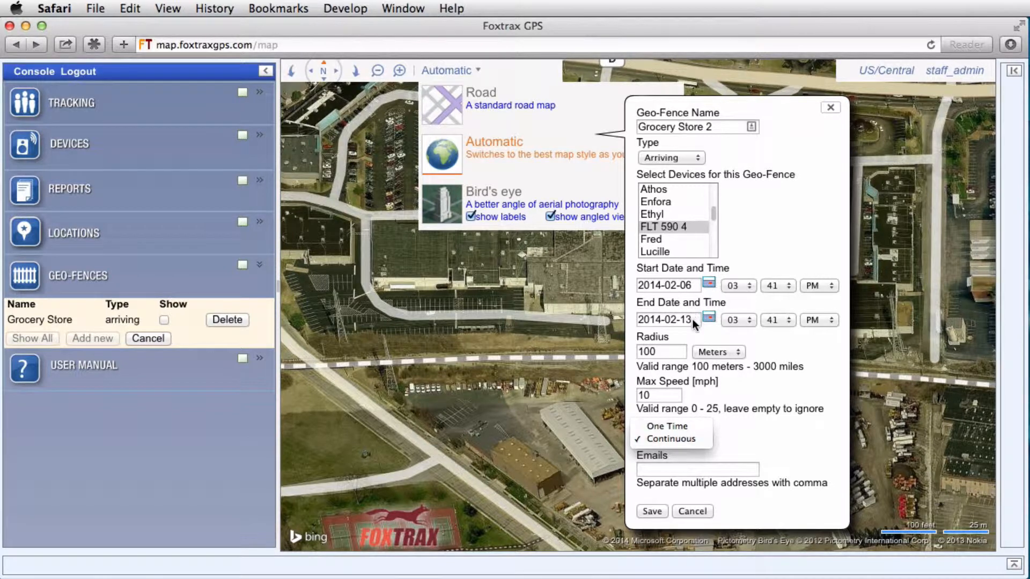
click(699, 439)
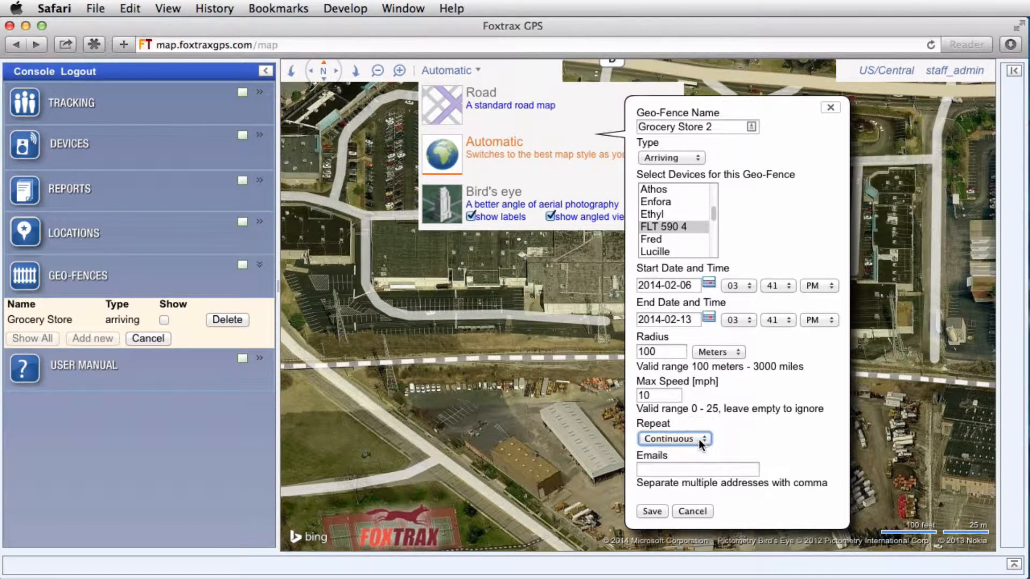
- Enter the notification e-mail address for the geo-fence and save it
click(730, 471)
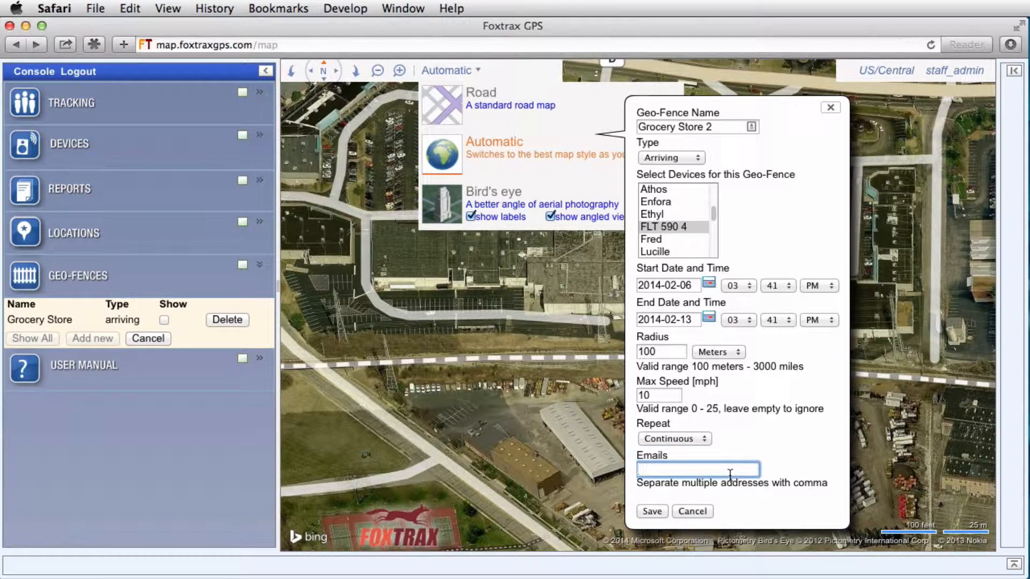
text(same)
key(BackSpace)
key(BackSpace)
key(BackSpace)
text(omebody@)
text(somewhere.com)
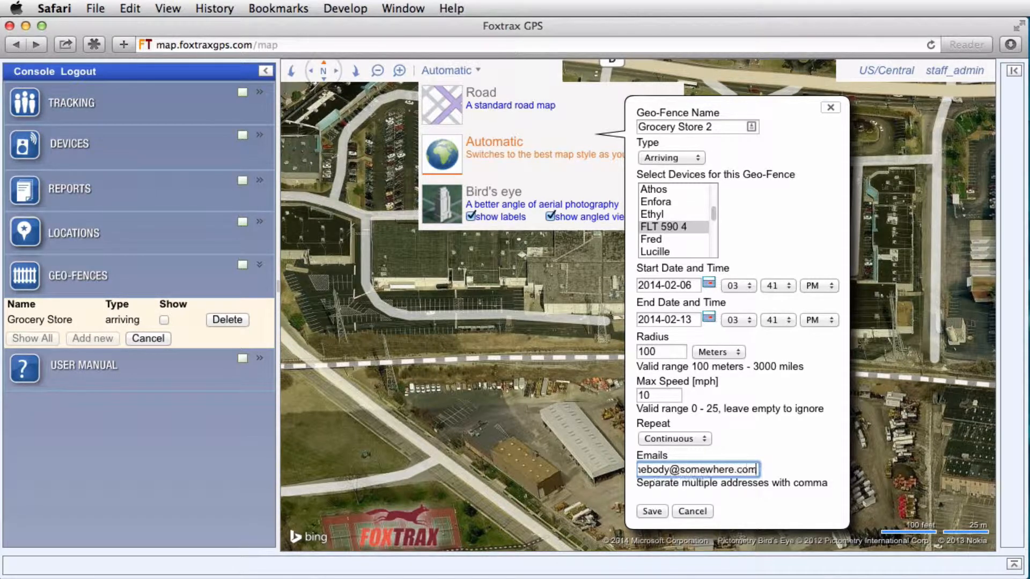
click(649, 511)
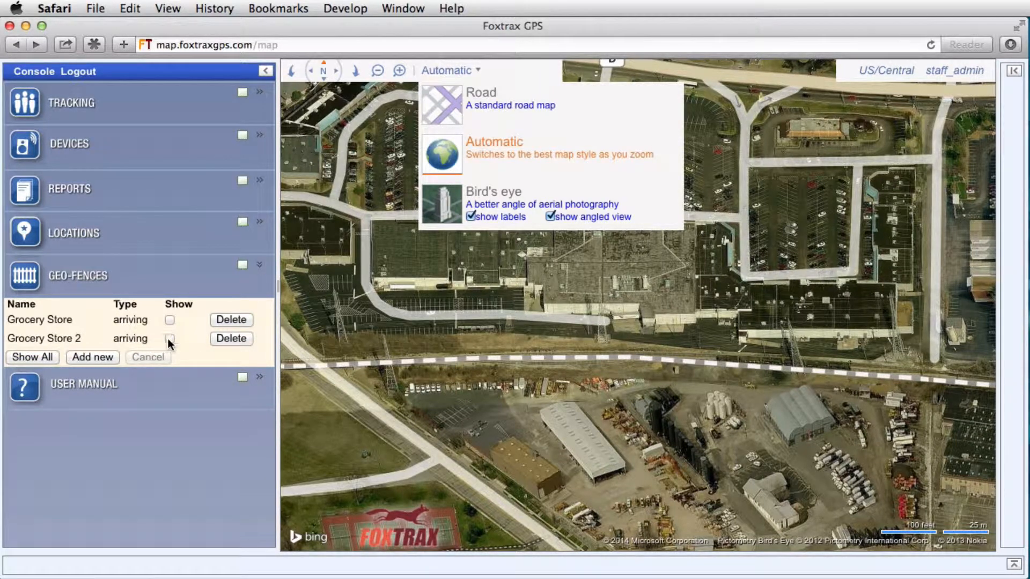
- Switch the map to the Road style and return it to Automatic
drag(491, 328, 501, 315)
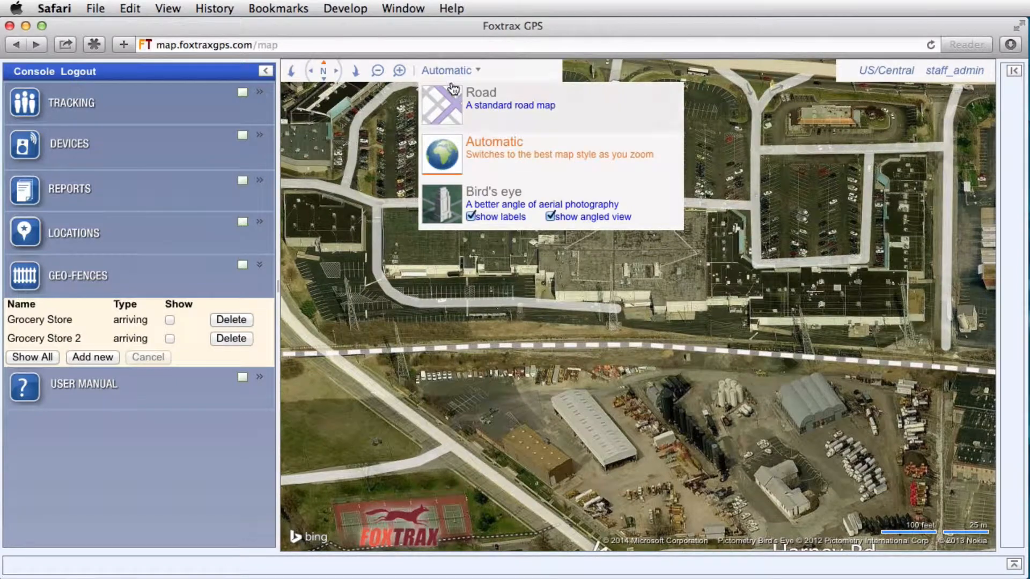
click(510, 110)
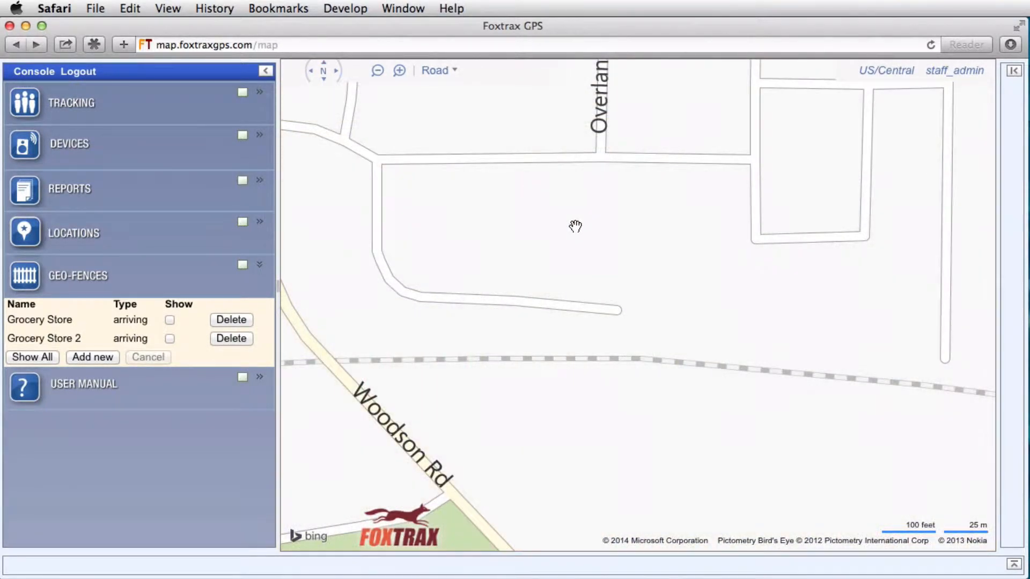
mouse_move(439, 67)
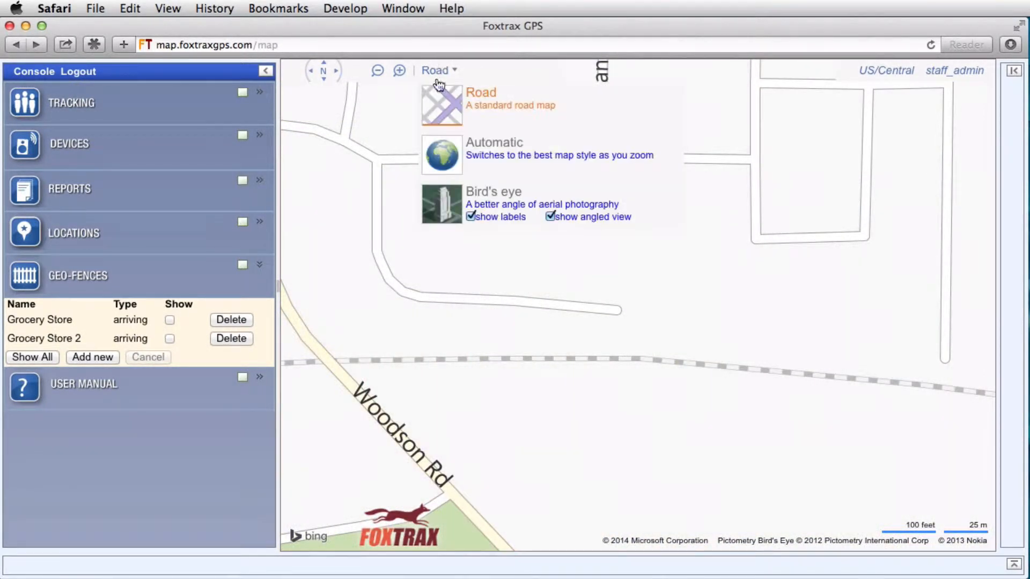
click(463, 155)
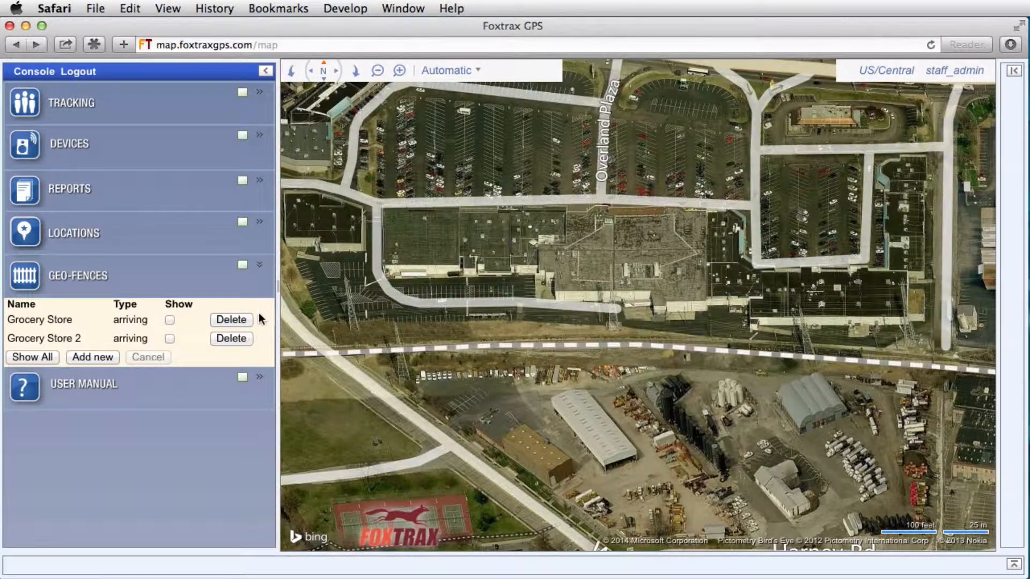
- Display the Grocery Store 2 geo-fence on the map and examine its boundary around the shopping plaza
click(170, 338)
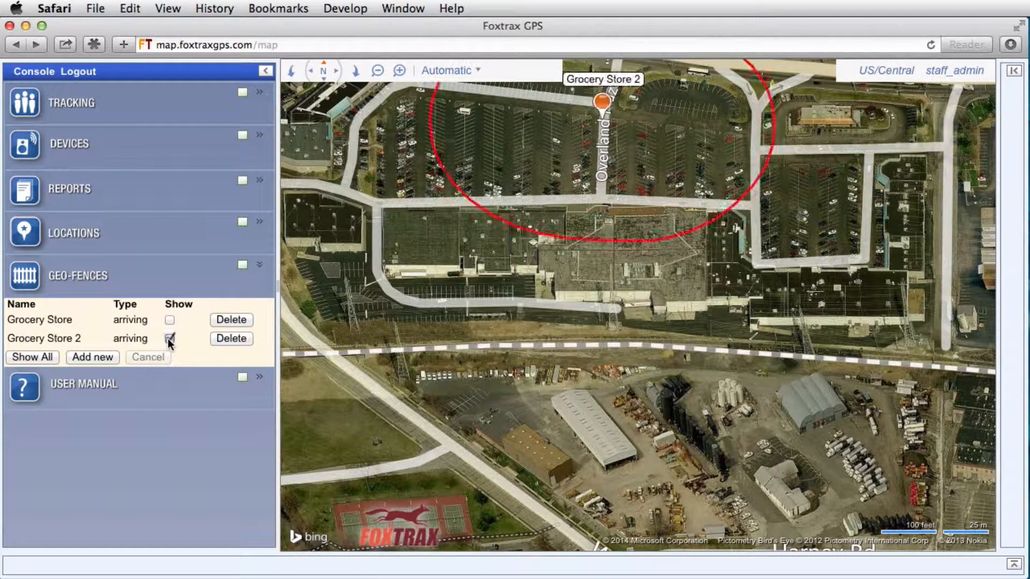
drag(455, 329, 479, 489)
scroll(486, 408, down, 2)
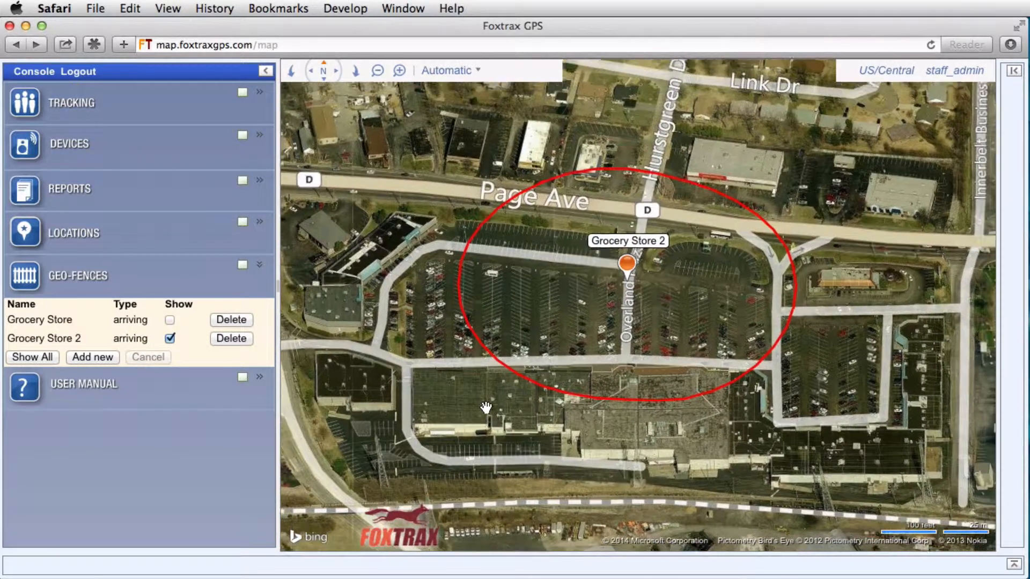
scroll(486, 408, down, 2)
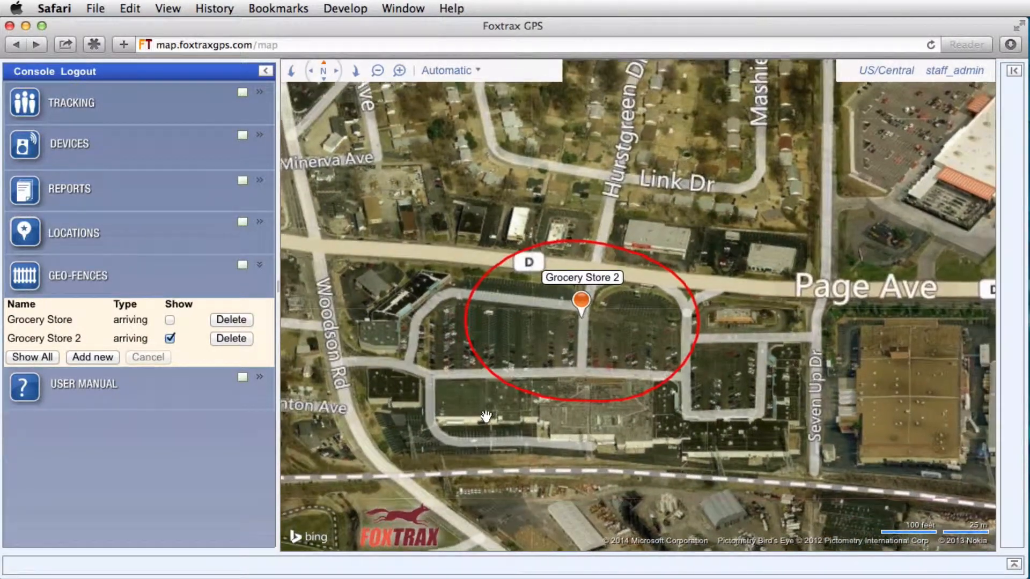
scroll(468, 434, down, 2)
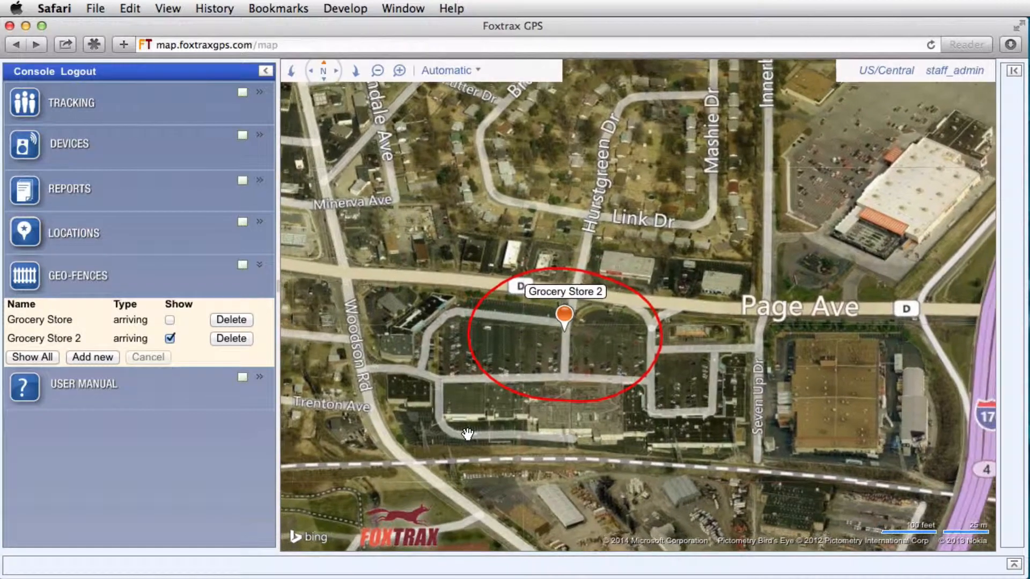